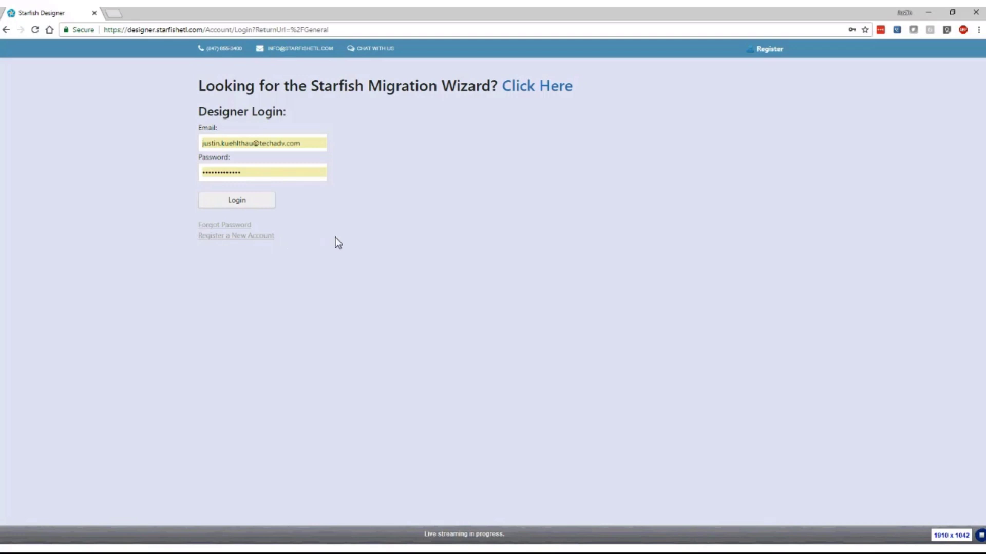
- Log in to the designer with the saved credentials and create a new project named after its owner
{"action": "left_click", "coordinate": [246, 202]}
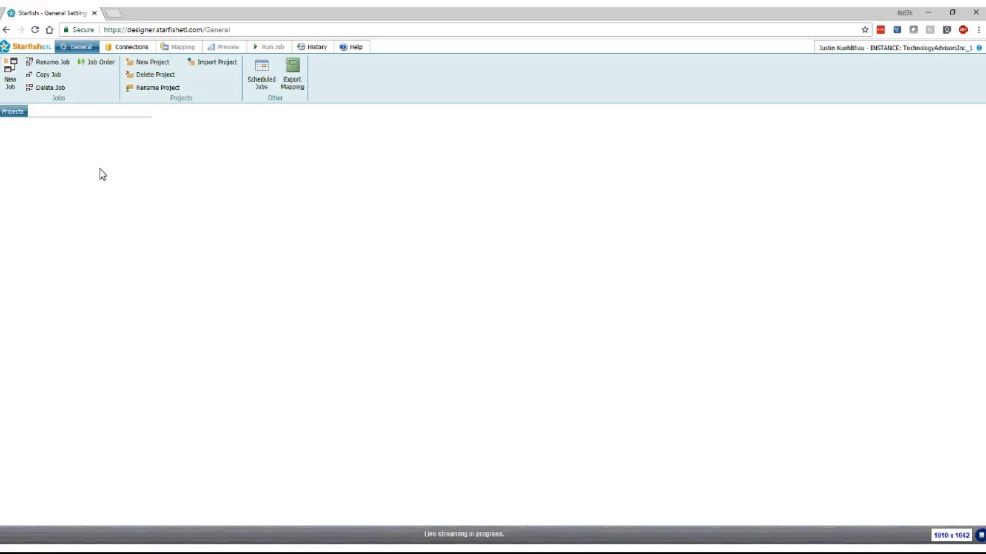
{"action": "left_click", "coordinate": [155, 63]}
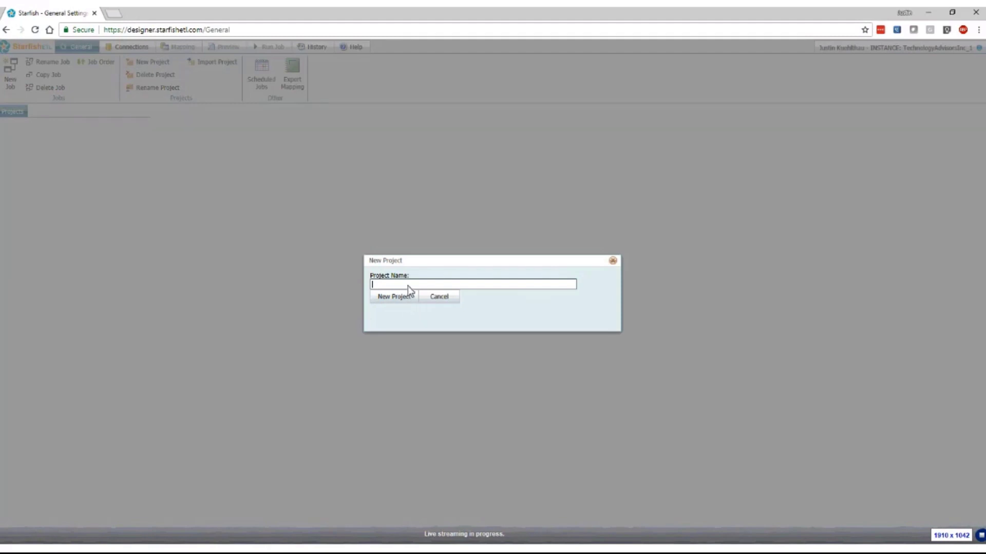
{"action": "type", "text": "Justin's Project"}
{"action": "left_click", "coordinate": [388, 300]}
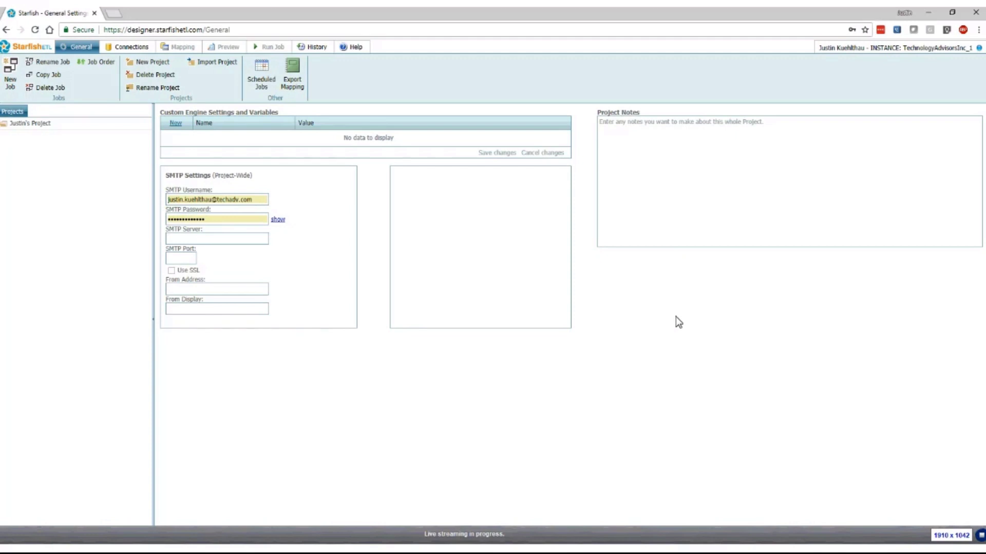
- Create a job named Migrate Accounts in the new project and check its job chaining options
{"action": "left_click", "coordinate": [10, 74]}
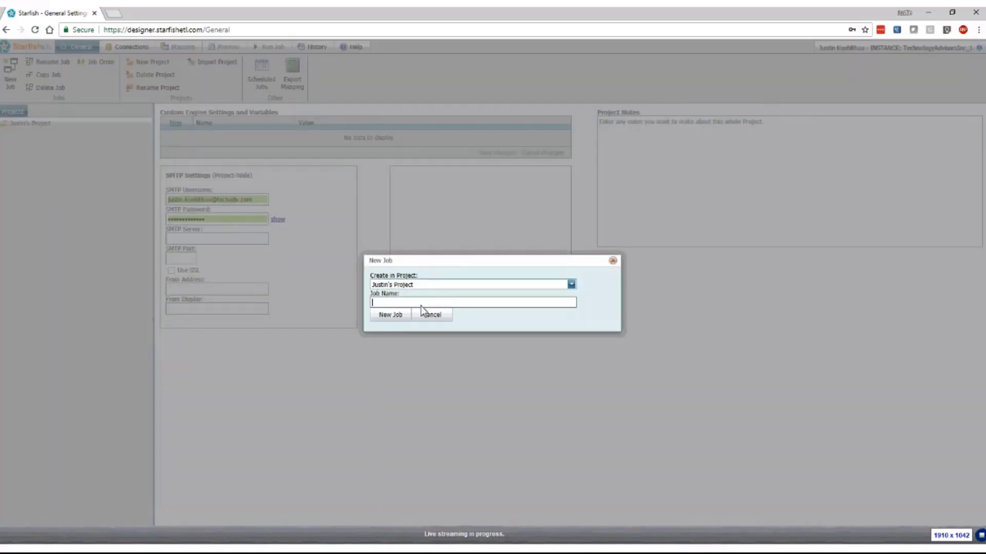
{"action": "type", "text": "Migrate Accounts"}
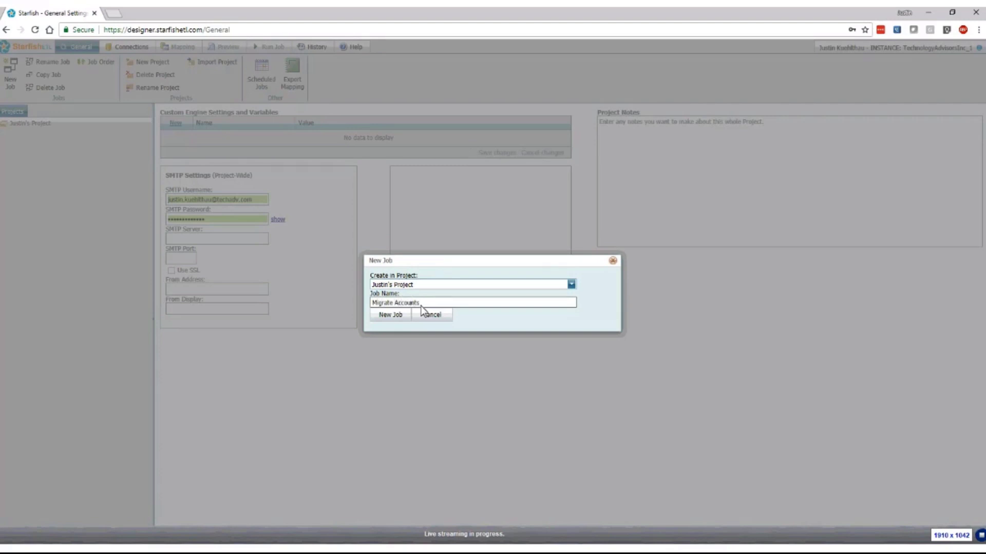
{"action": "left_click", "coordinate": [395, 315]}
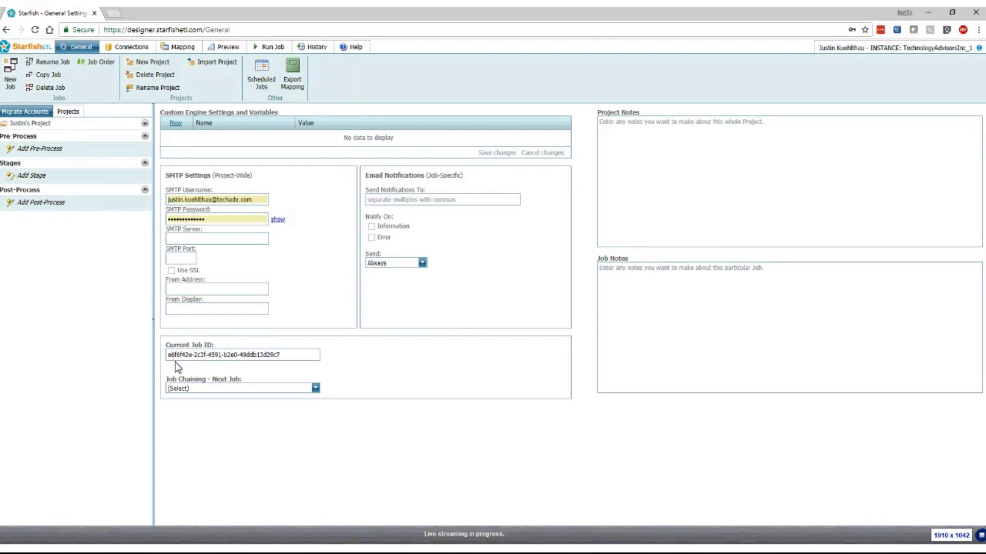
{"action": "left_click", "coordinate": [315, 388]}
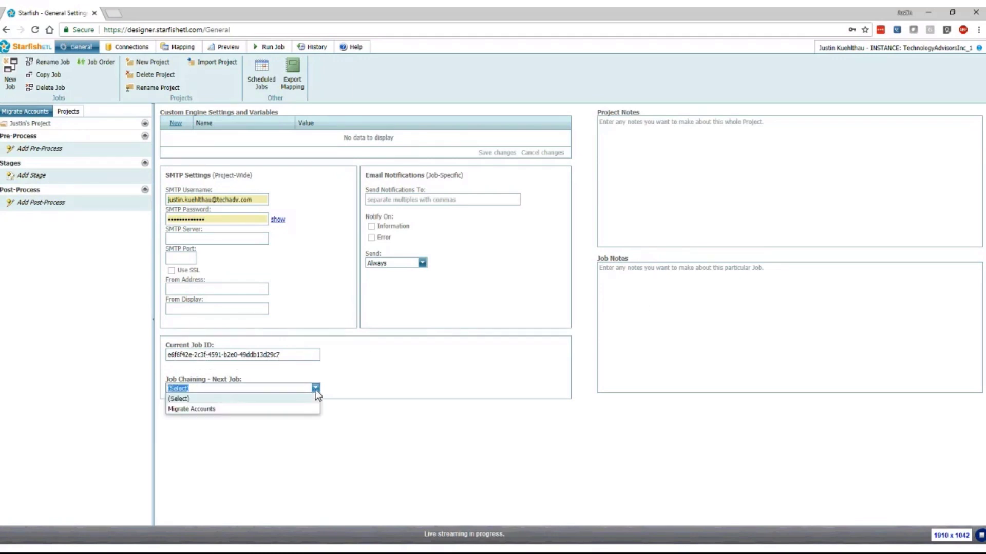
{"action": "left_click", "coordinate": [316, 390]}
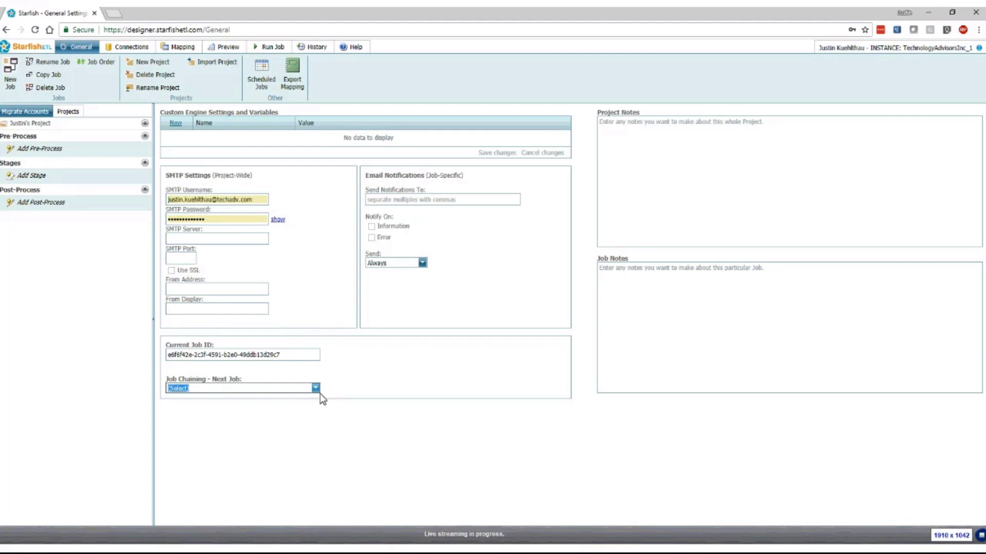
- Open the saved sugar.starfishetl.com connection among the managed connections and test it
{"action": "left_click", "coordinate": [128, 50]}
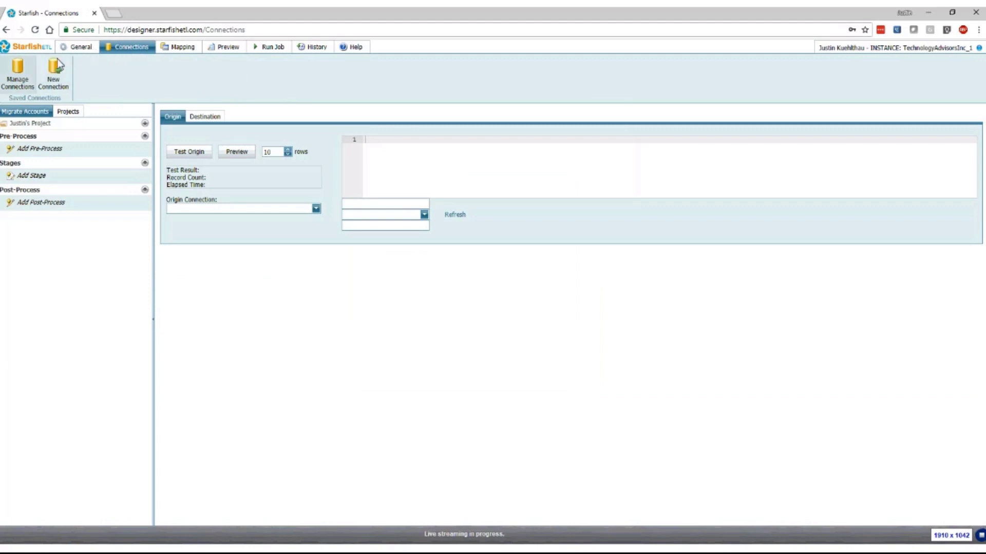
{"action": "left_click", "coordinate": [20, 74]}
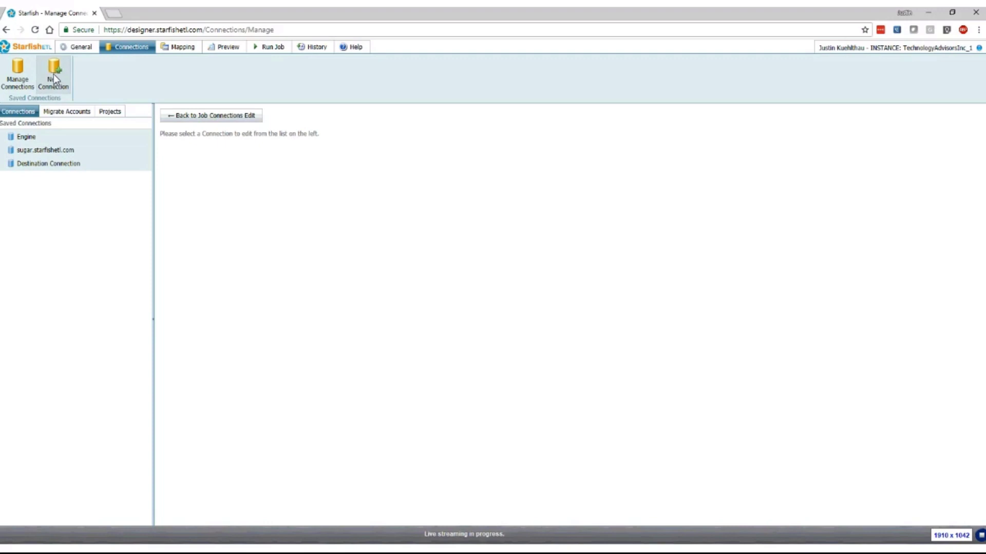
{"action": "left_click", "coordinate": [36, 153]}
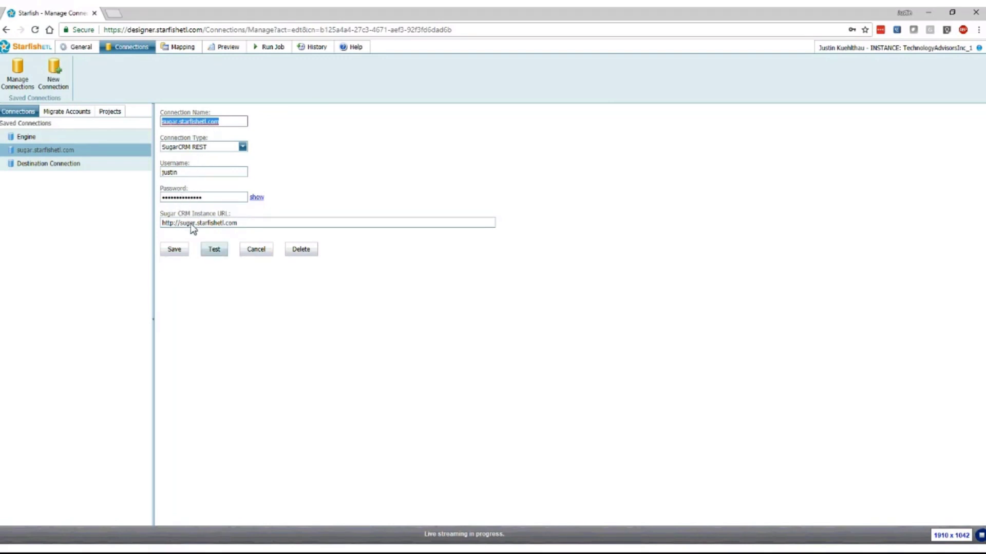
{"action": "left_click", "coordinate": [216, 252]}
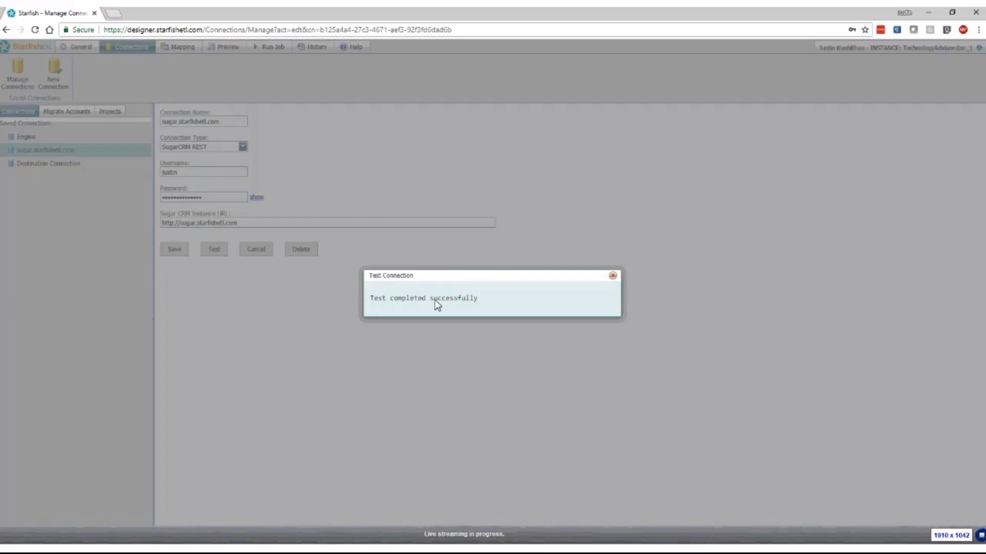
{"action": "left_click", "coordinate": [612, 276]}
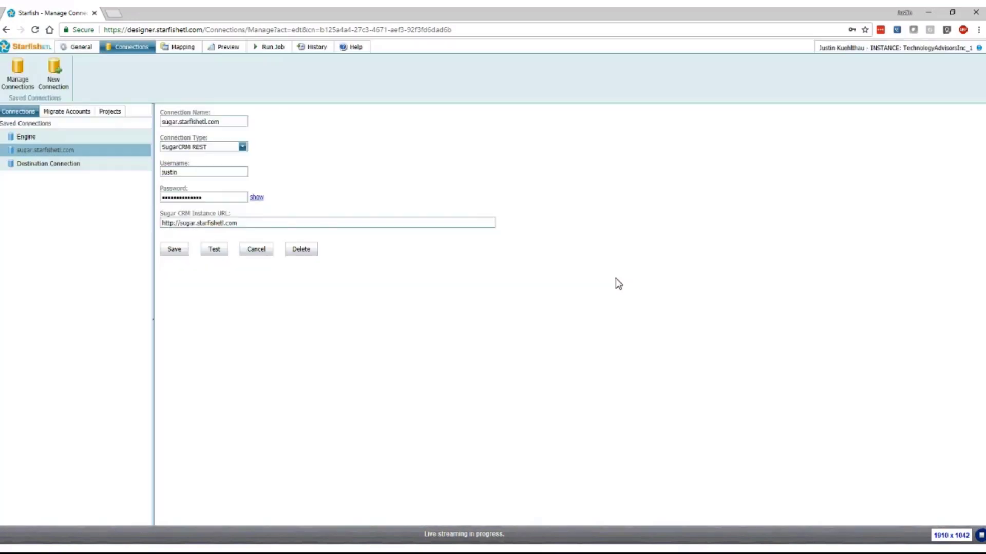
{"action": "left_click", "coordinate": [39, 167]}
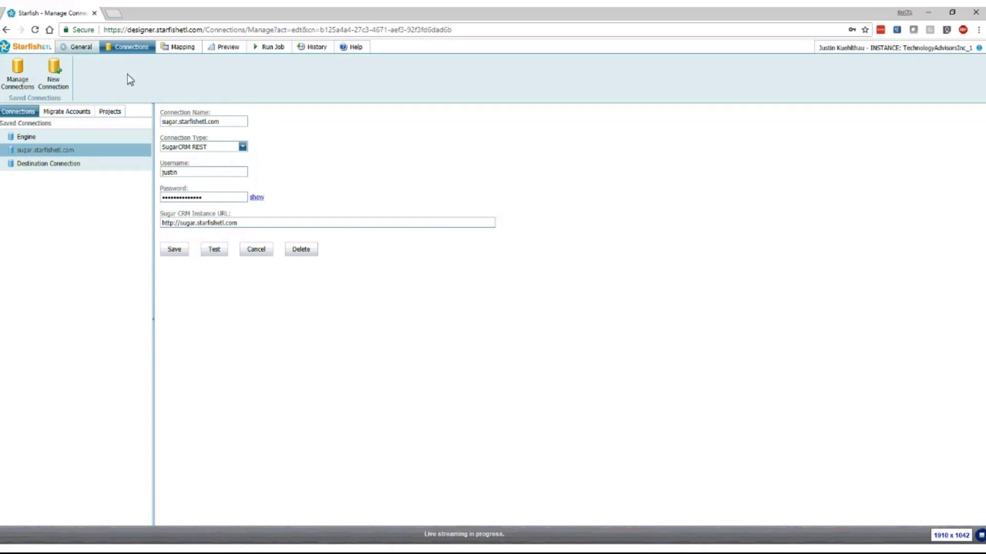
- Set the Migrate Accounts job's origin connection to sugar.starfishetl.com and try testing the origin
{"action": "left_click", "coordinate": [82, 48]}
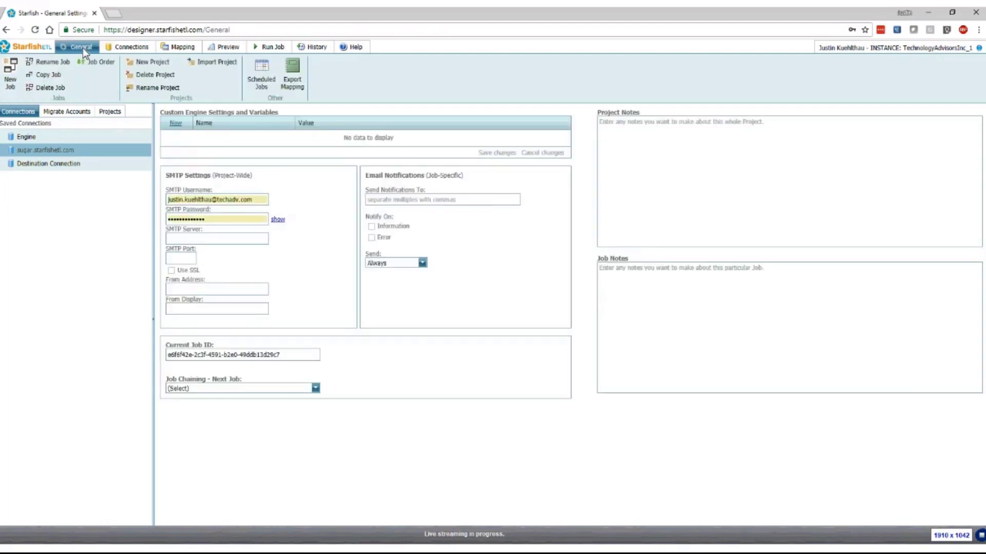
{"action": "left_click", "coordinate": [69, 114]}
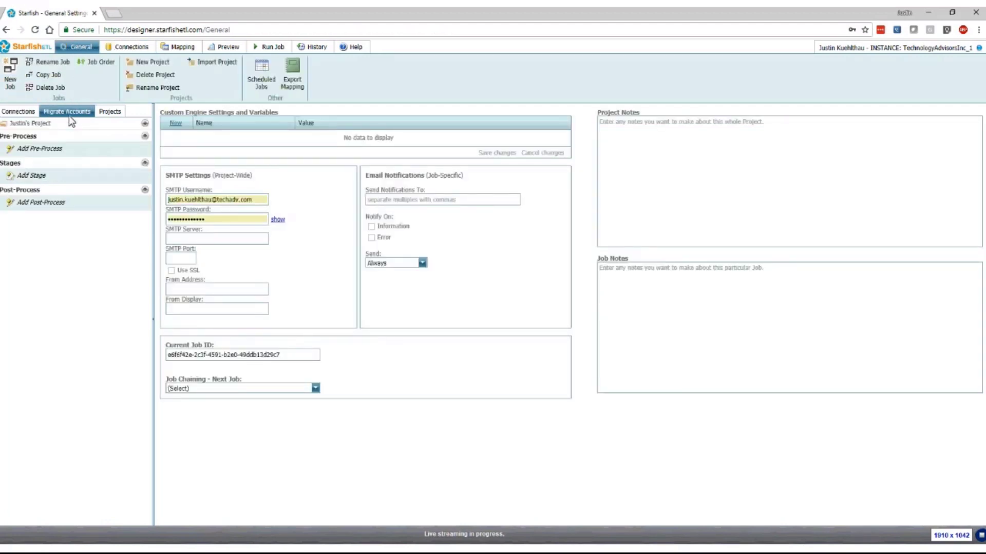
{"action": "left_click", "coordinate": [123, 50]}
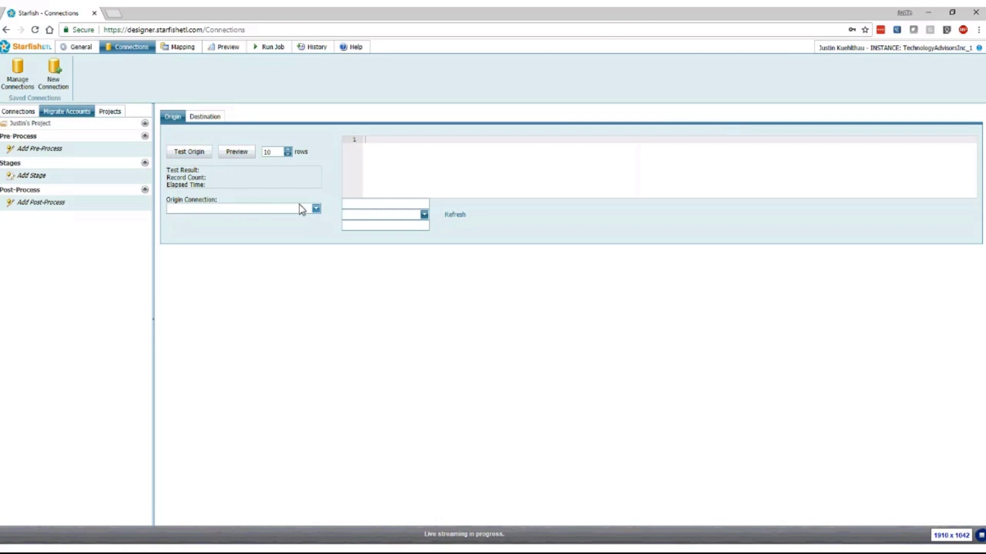
{"action": "left_click", "coordinate": [315, 208]}
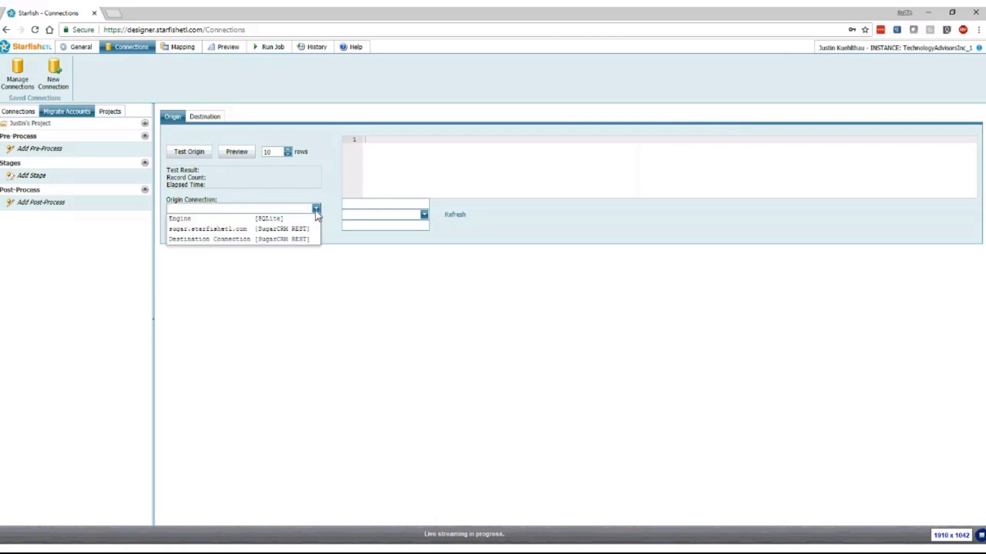
{"action": "left_click", "coordinate": [227, 231]}
{"action": "left_click", "coordinate": [192, 134]}
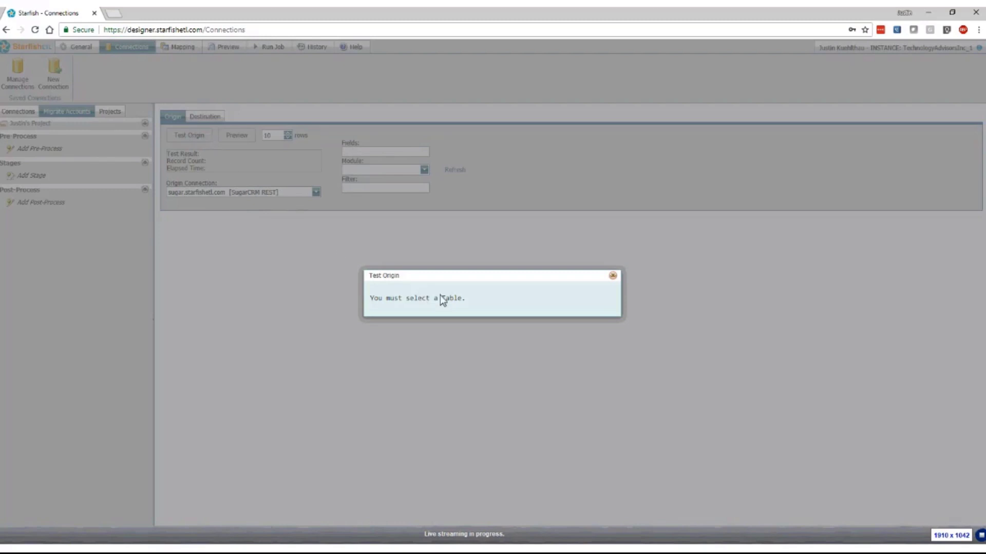
{"action": "left_click", "coordinate": [613, 276]}
- Refresh the origin's module list and choose the Accounts module
{"action": "left_click", "coordinate": [422, 173]}
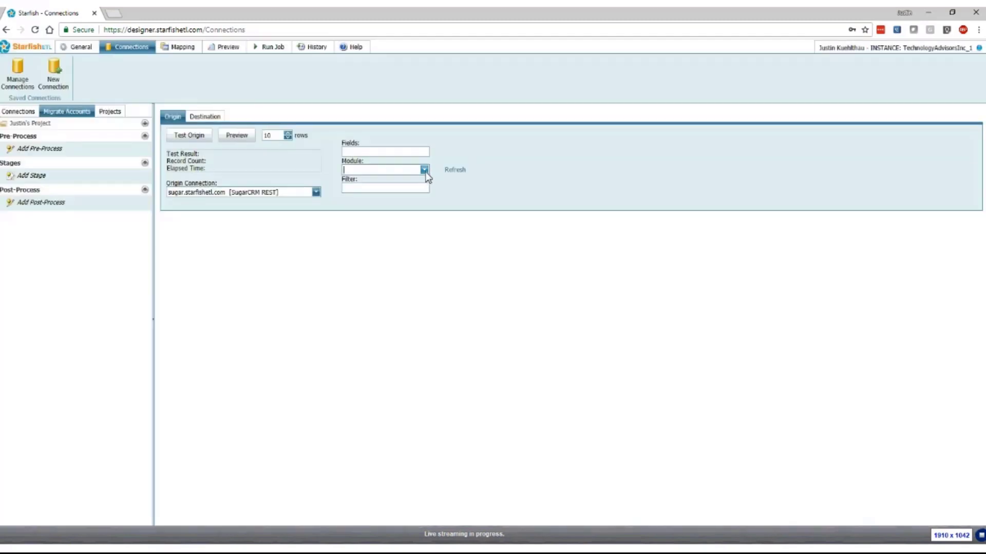
{"action": "left_click", "coordinate": [454, 172]}
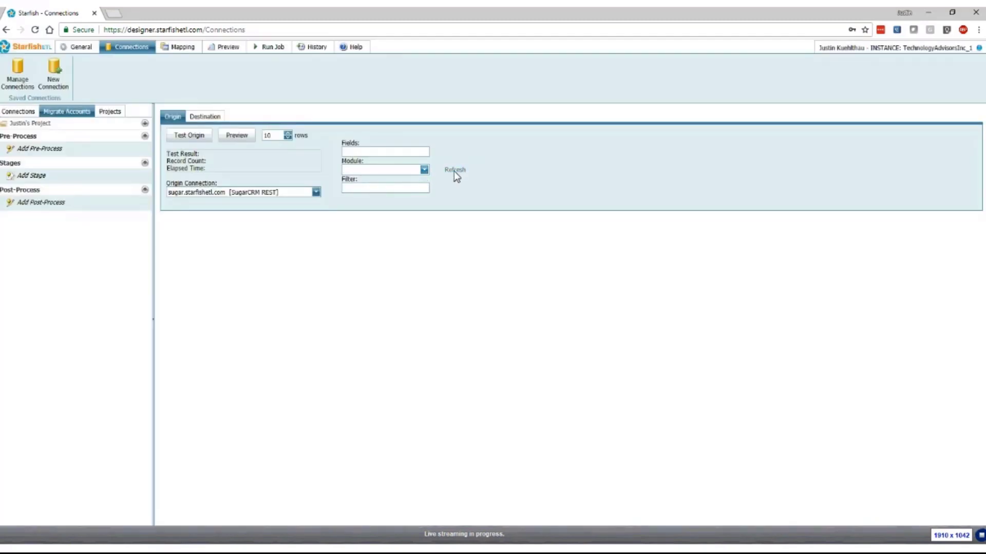
{"action": "left_click", "coordinate": [424, 170]}
{"action": "left_click", "coordinate": [405, 178]}
- Set the job's destination connection to Destination Connection [SugarCRM REST] and test the destination
{"action": "left_click", "coordinate": [206, 117]}
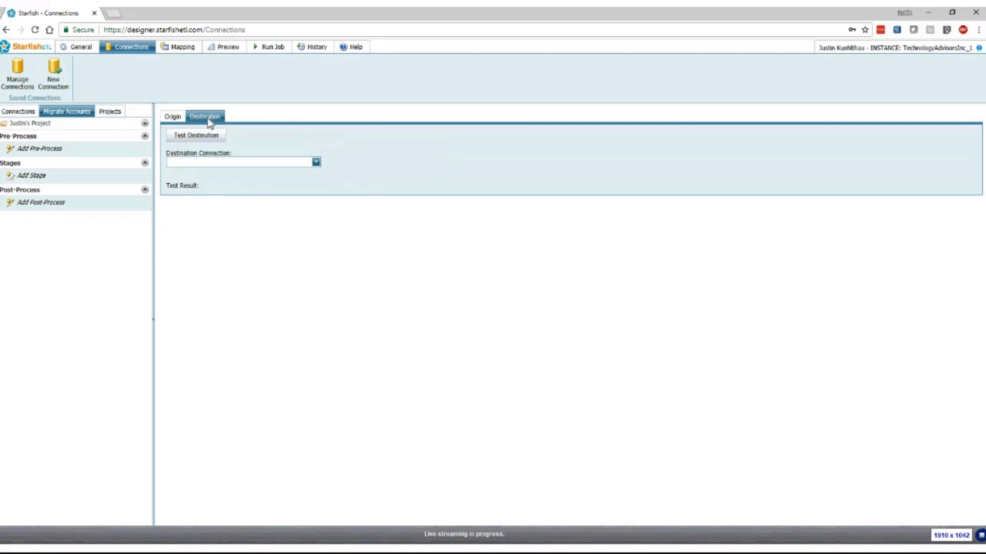
{"action": "left_click", "coordinate": [316, 162]}
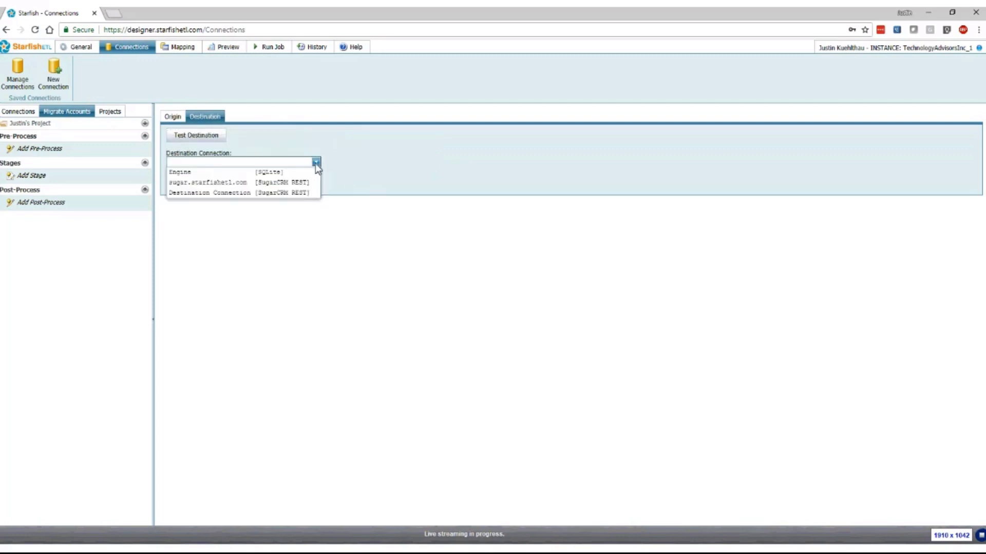
{"action": "left_click", "coordinate": [218, 193]}
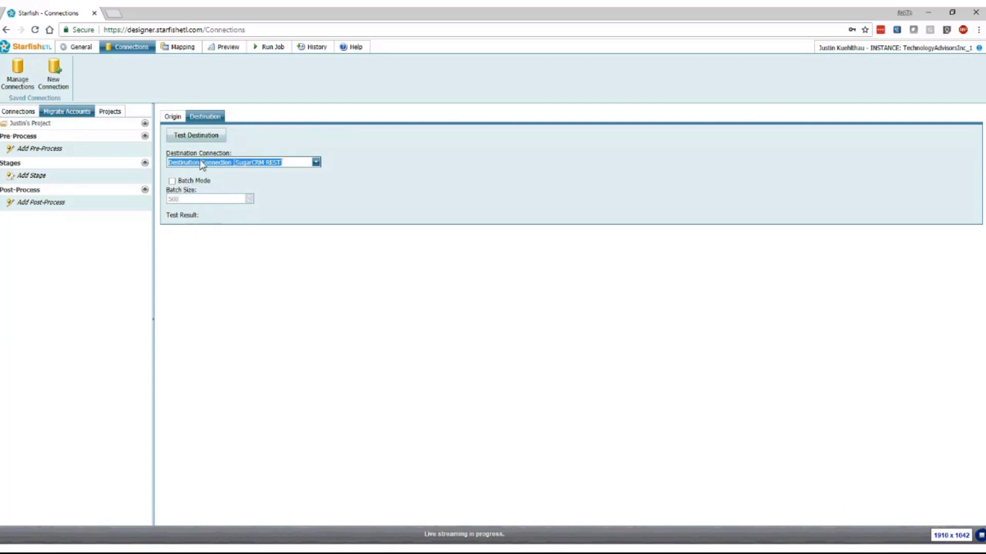
{"action": "left_click", "coordinate": [193, 139]}
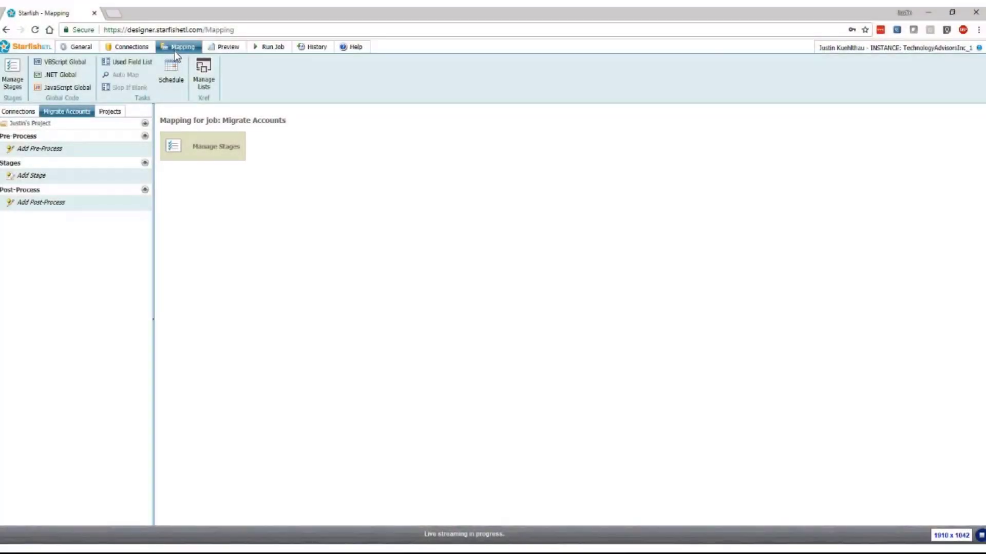
- Add a mapping stage named Upsert Accounts with stage type Update / Insert and table Accounts, and save it
{"action": "left_click", "coordinate": [208, 148]}
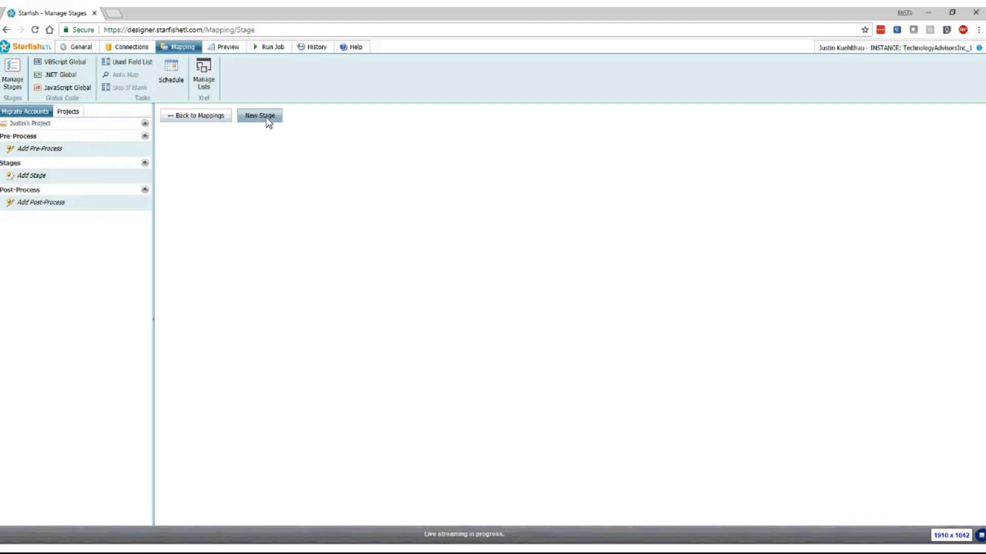
{"action": "left_click", "coordinate": [266, 119]}
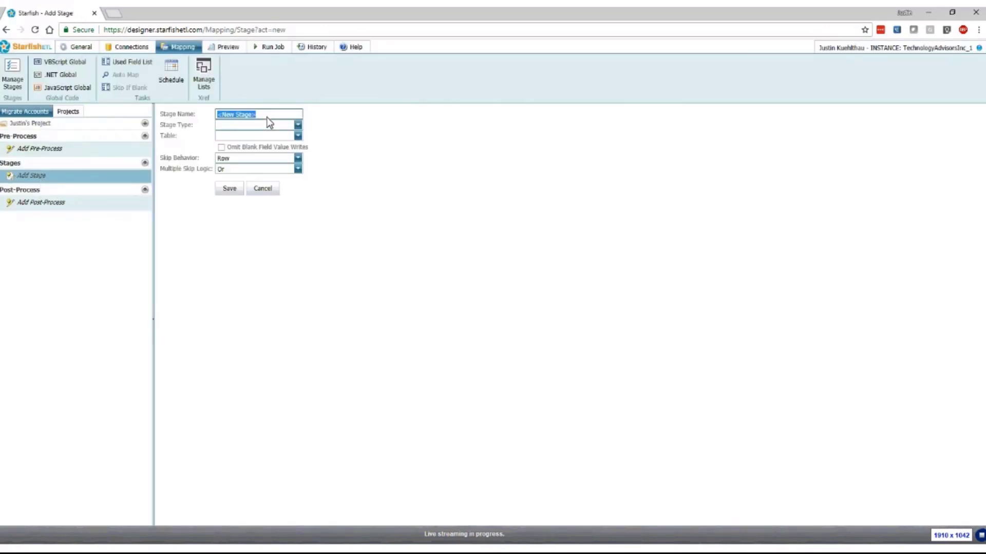
{"action": "type", "text": "Upsert Accounts"}
{"action": "left_click", "coordinate": [298, 125]}
{"action": "left_click", "coordinate": [248, 167]}
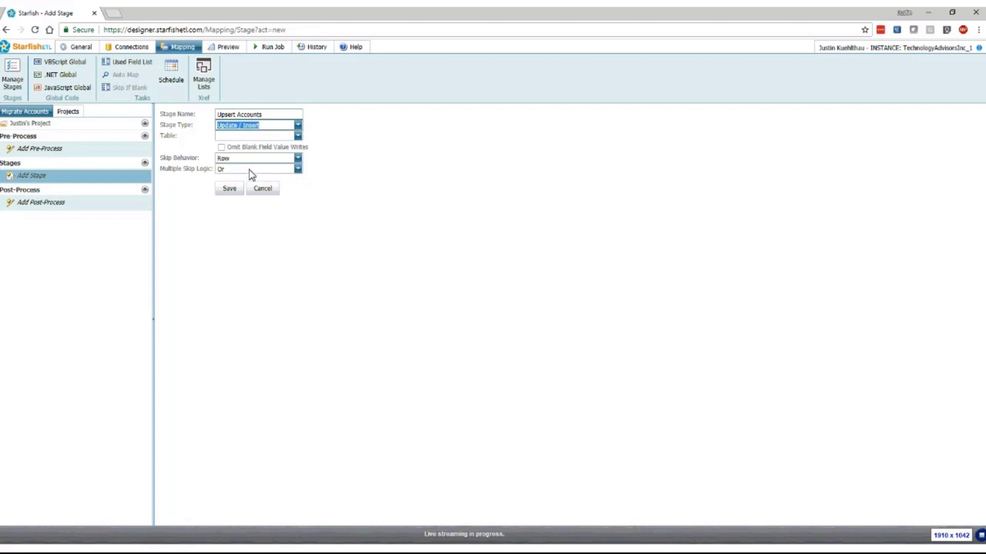
{"action": "left_click", "coordinate": [298, 137]}
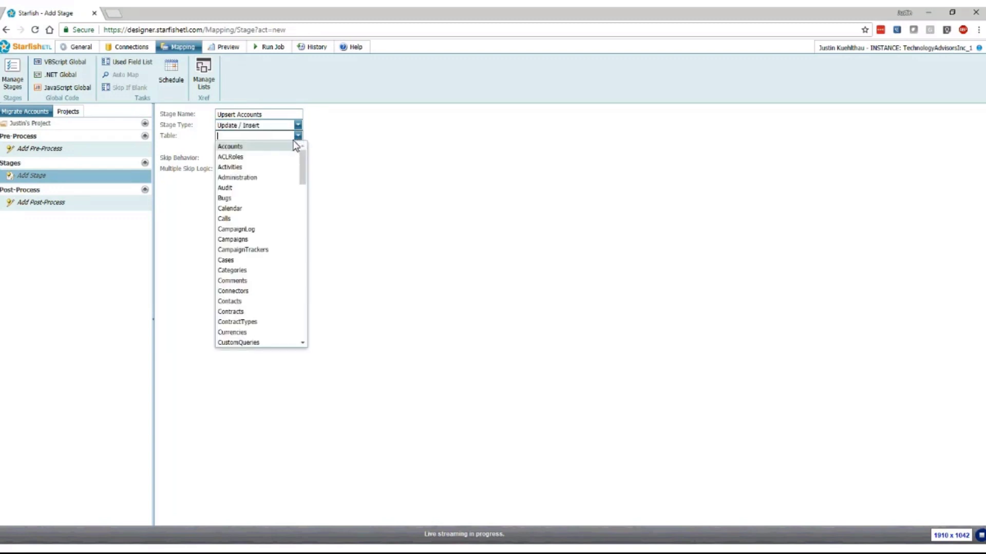
{"action": "left_click", "coordinate": [263, 148]}
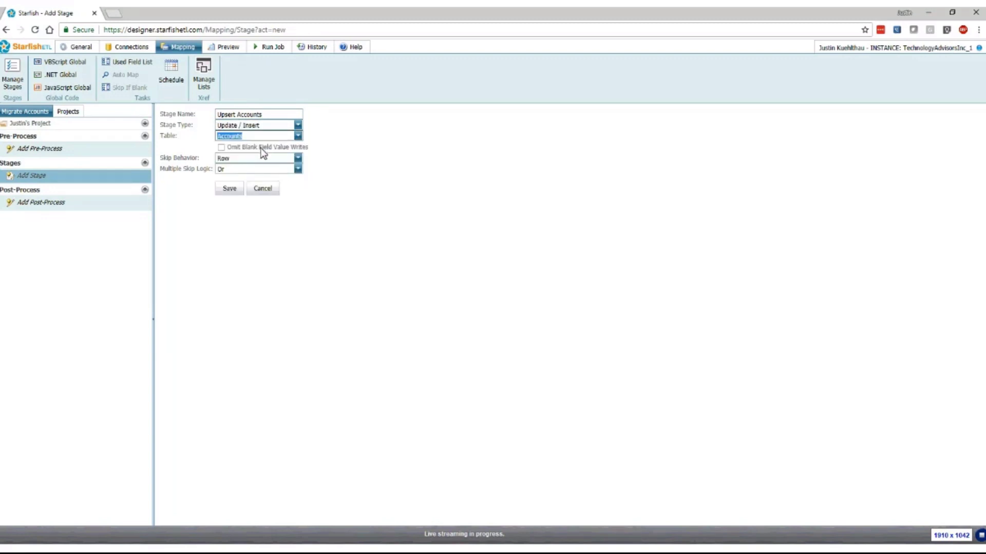
{"action": "left_click", "coordinate": [229, 190]}
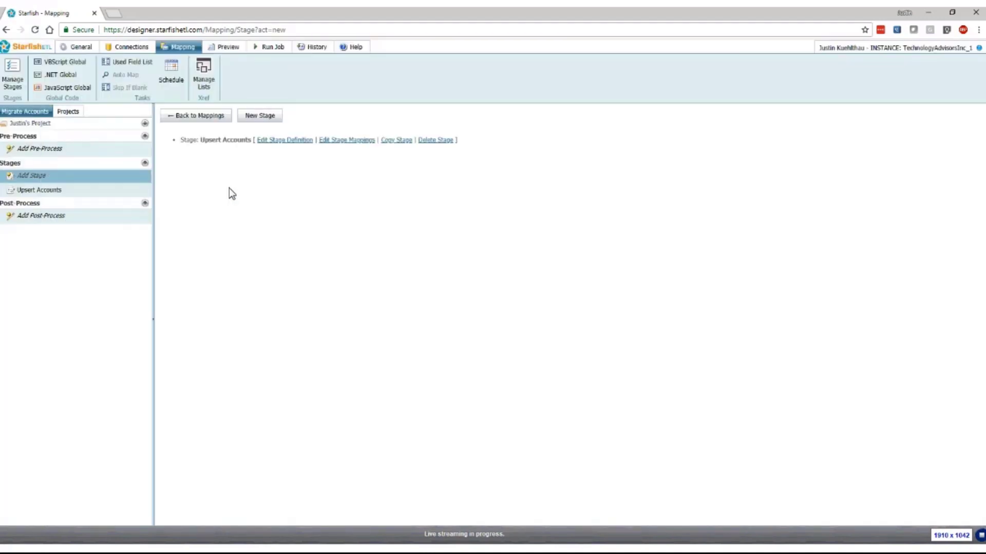
- Open the field mappings of the Upsert Accounts stage and map the origin id field to the destination id field
{"action": "left_click", "coordinate": [201, 121]}
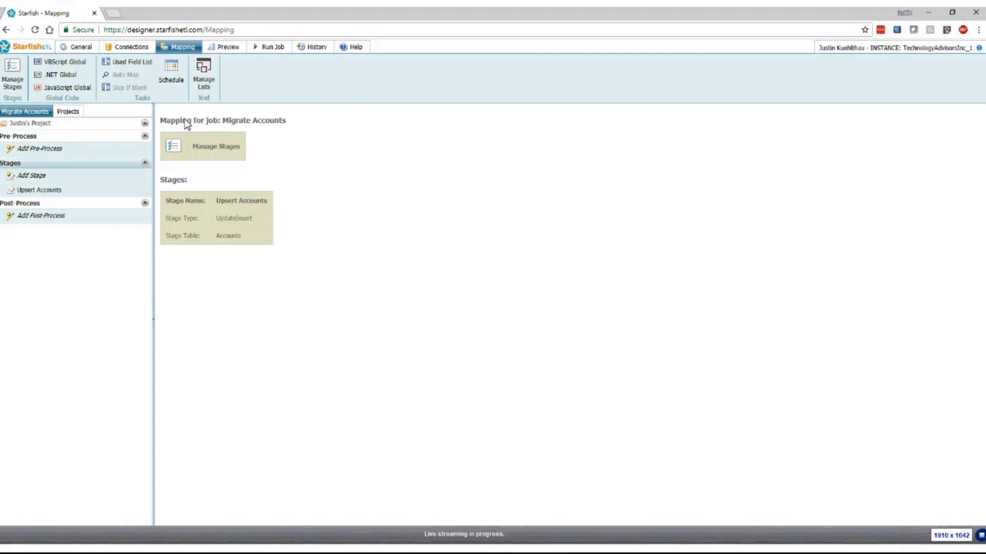
{"action": "left_click", "coordinate": [52, 193]}
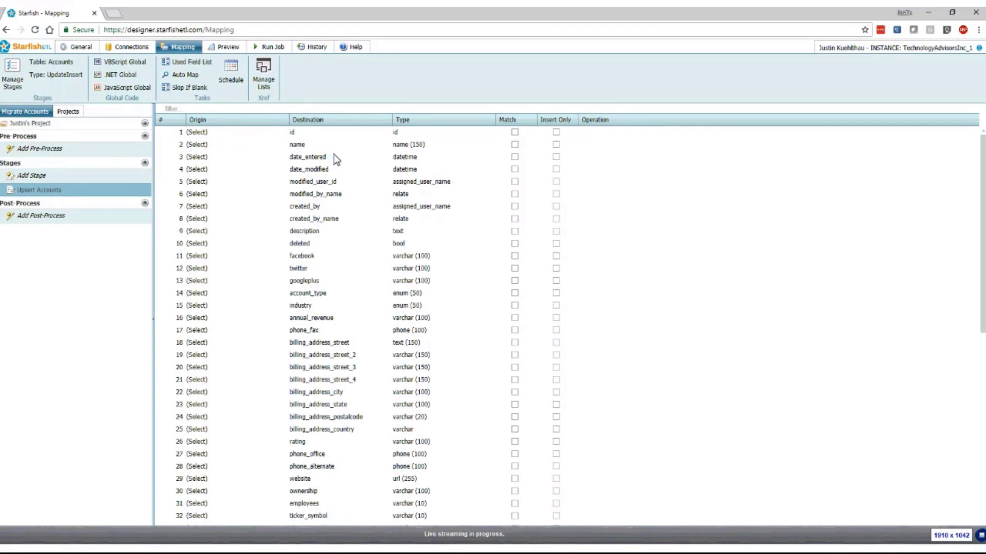
{"action": "left_click", "coordinate": [230, 134]}
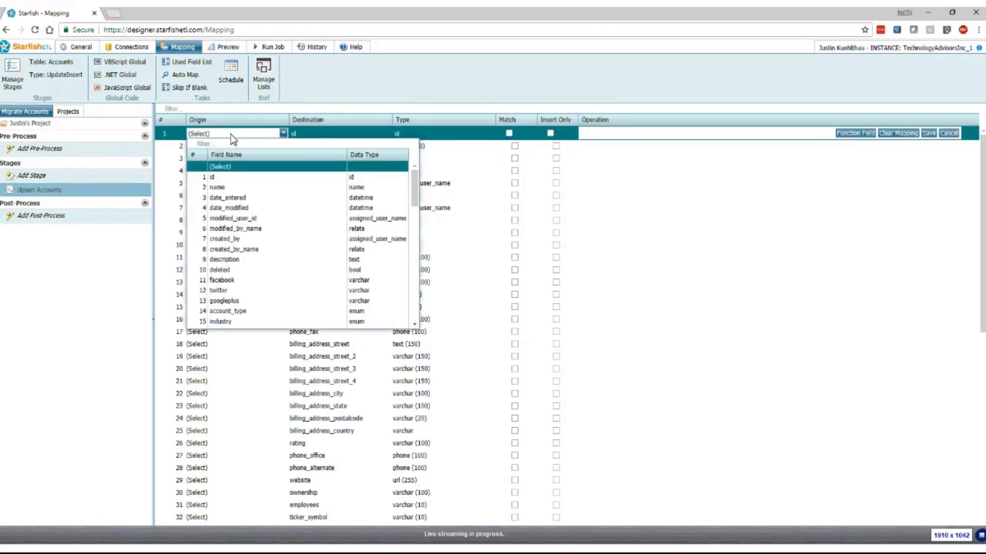
{"action": "left_click", "coordinate": [226, 178]}
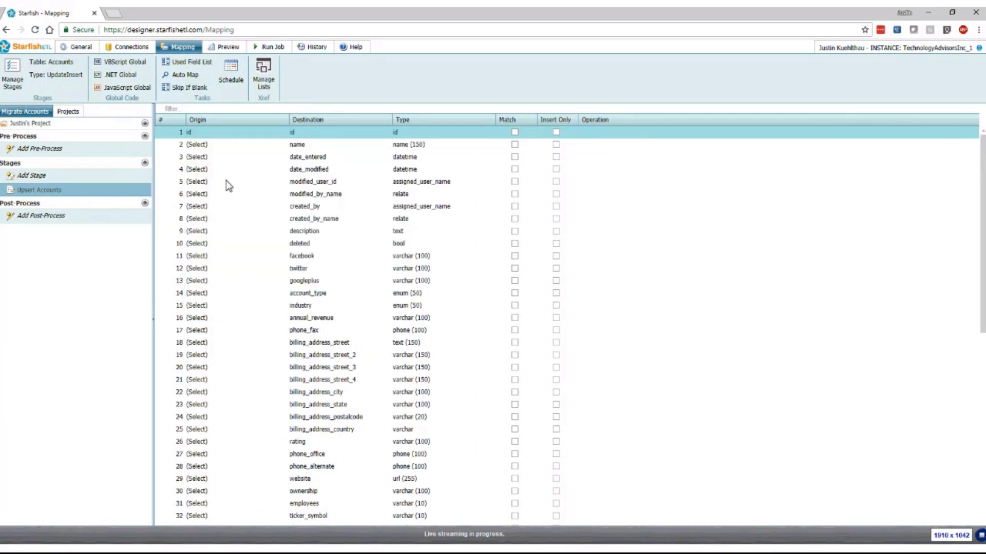
- Flag the id mapping as Match and Insert Only, and map the origin name field to the destination name field
{"action": "left_click", "coordinate": [514, 134]}
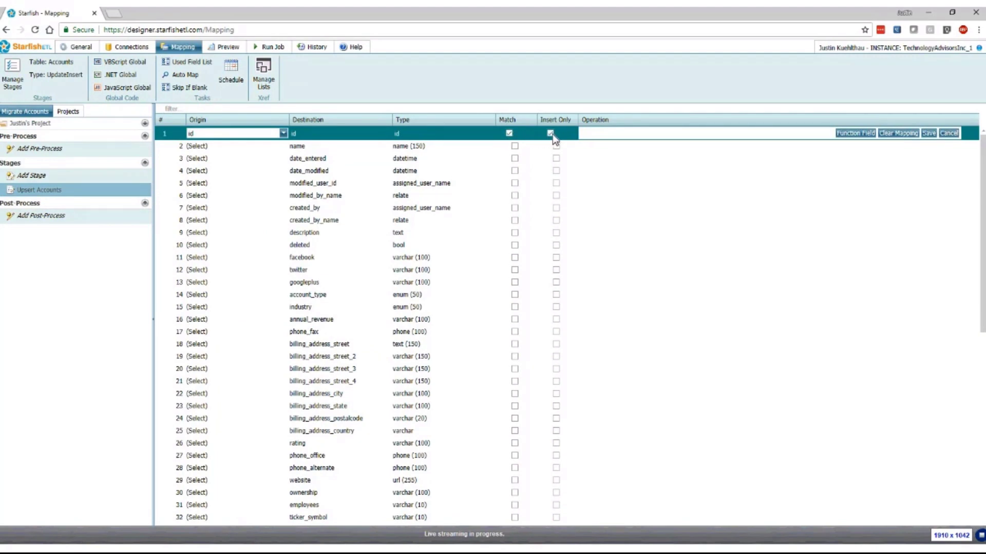
{"action": "left_click", "coordinate": [329, 150]}
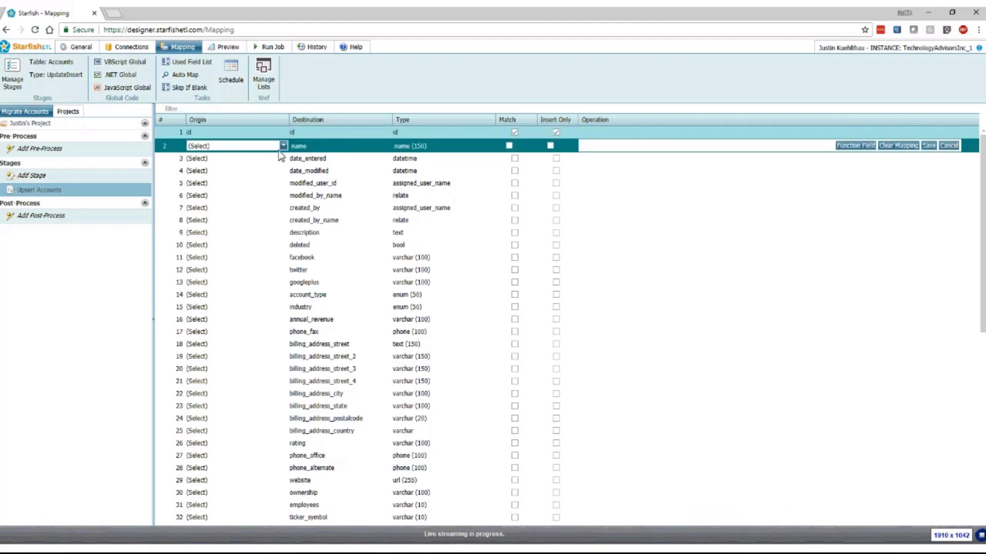
{"action": "left_click", "coordinate": [282, 149]}
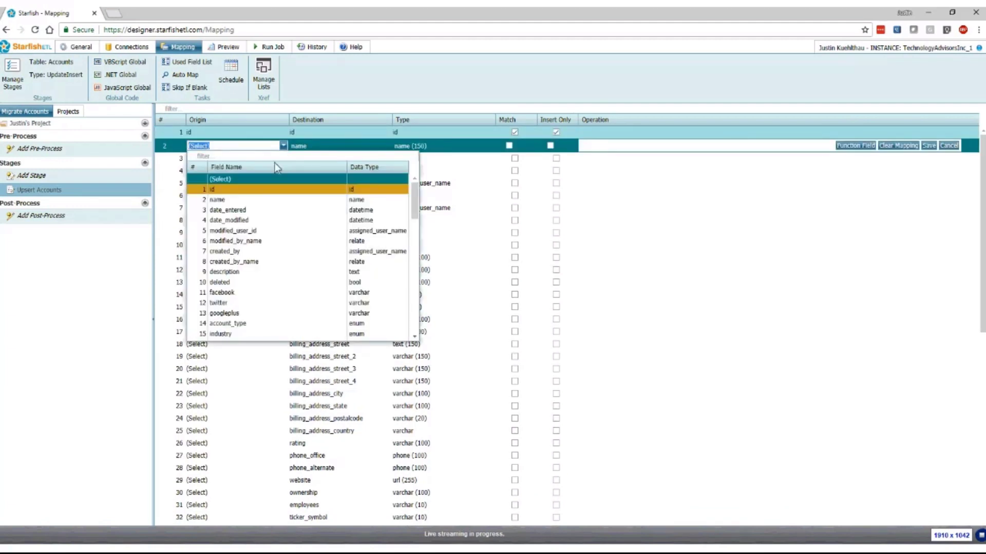
{"action": "key", "text": "Return"}
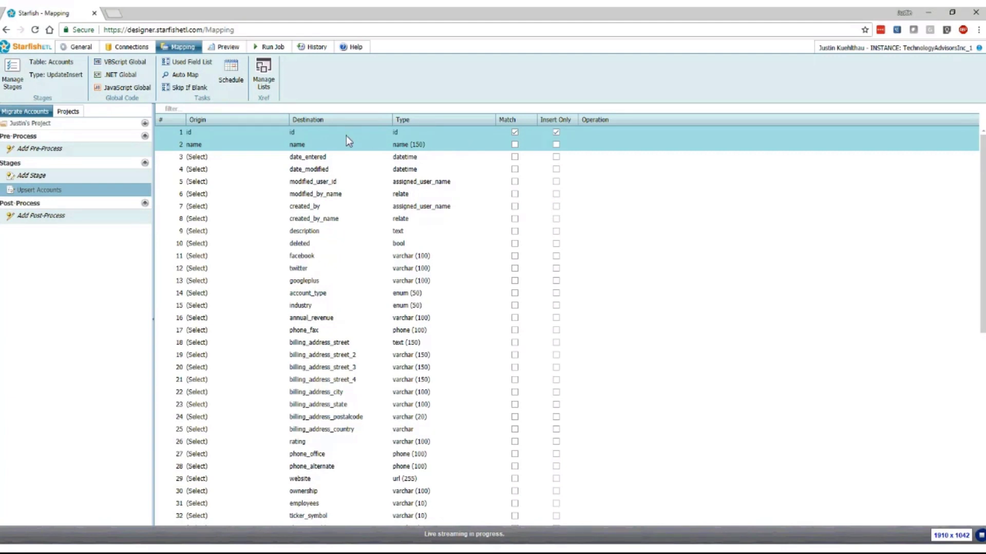
- Preview the job's result for row 1 and sort the origin row data by value in descending order
{"action": "left_click", "coordinate": [230, 48]}
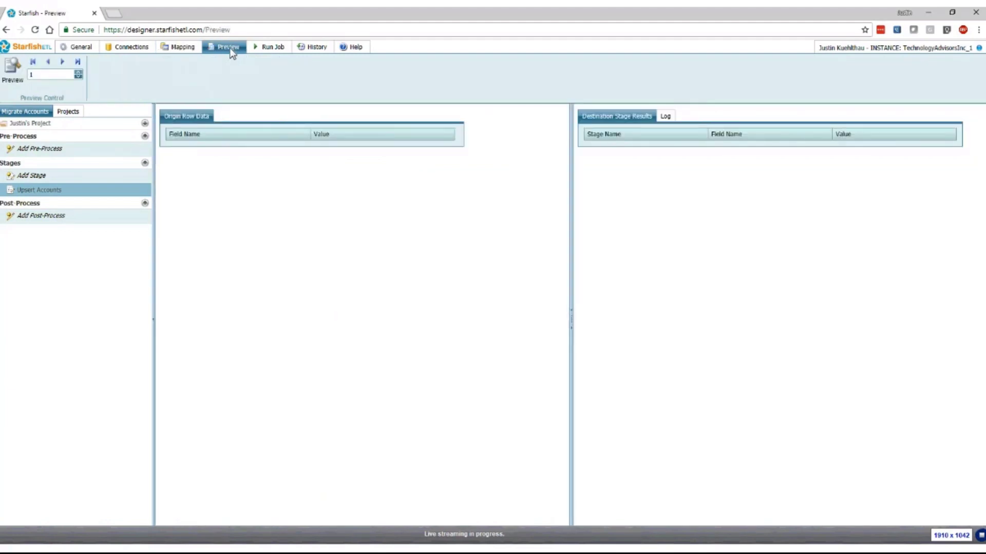
{"action": "left_click", "coordinate": [11, 77]}
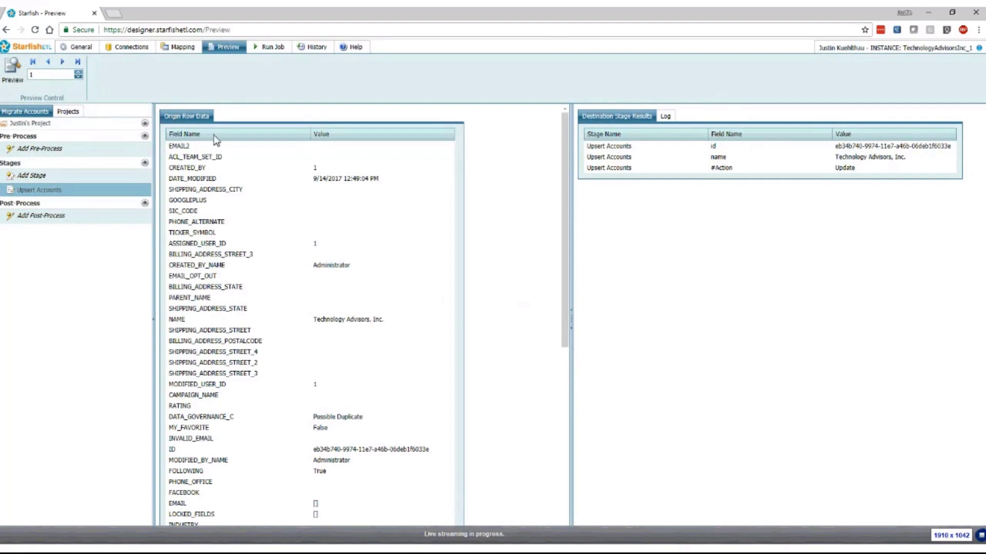
{"action": "left_click", "coordinate": [352, 135]}
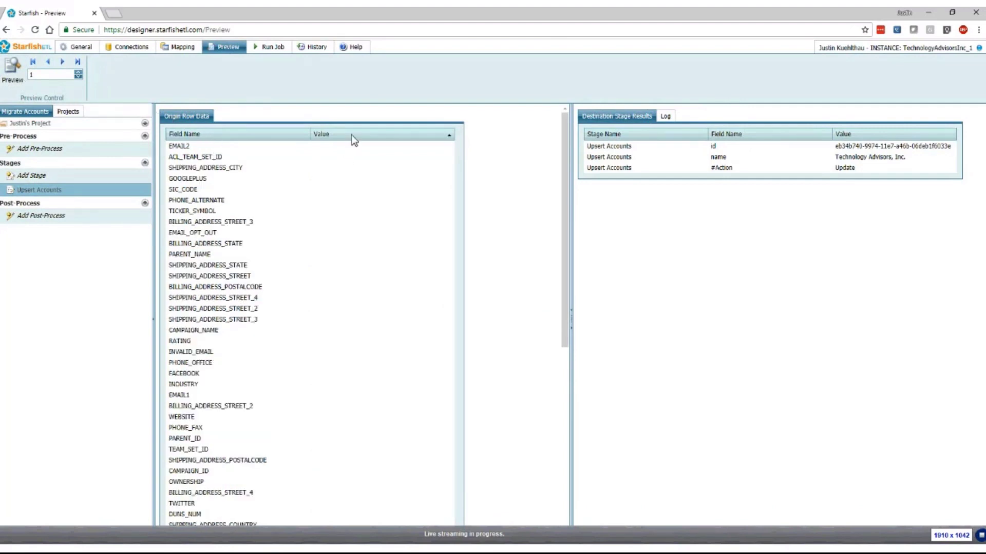
{"action": "left_click", "coordinate": [352, 135]}
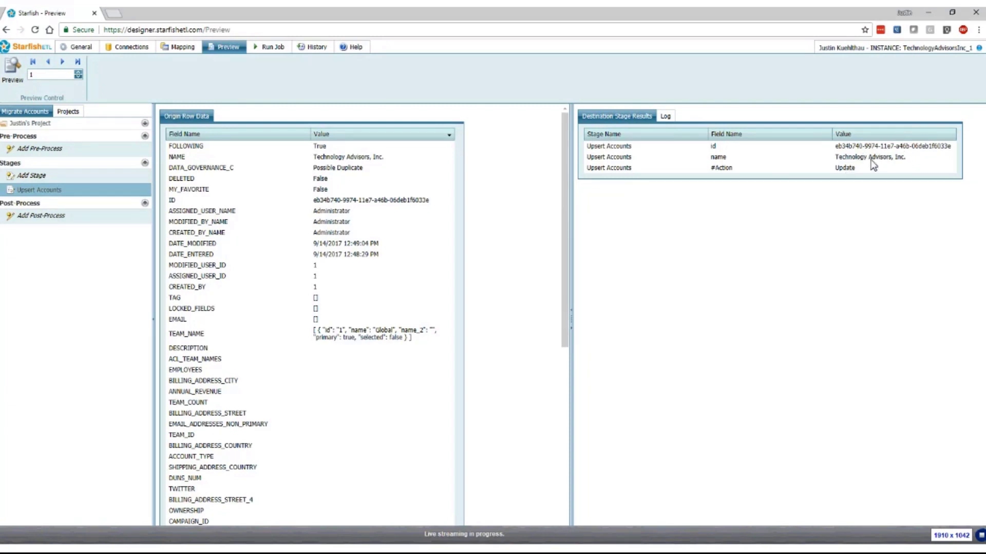
- Review the preview log from start to end and return to the destination stage results
{"action": "left_click", "coordinate": [663, 116]}
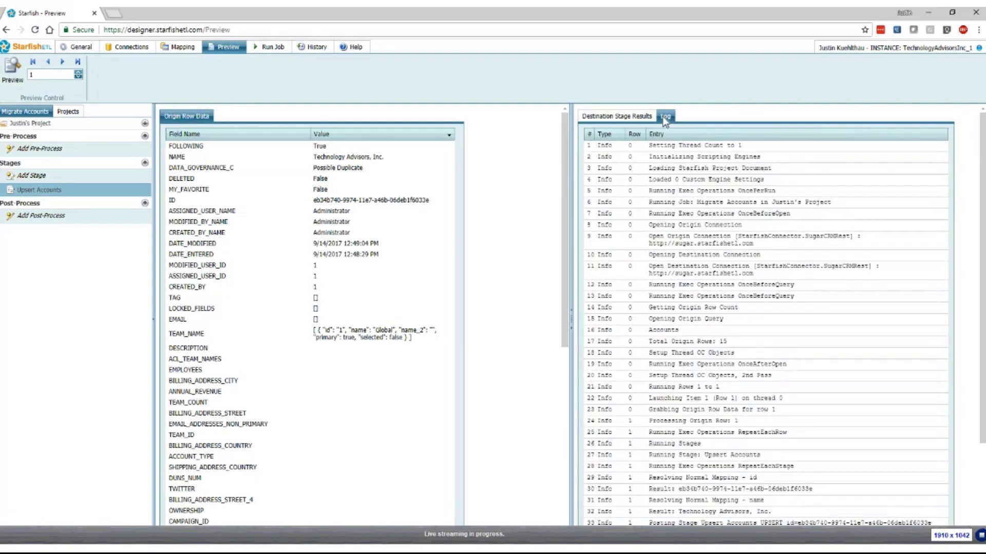
{"action": "scroll", "coordinate": [843, 241], "scroll_direction": "down", "scroll_amount": 3}
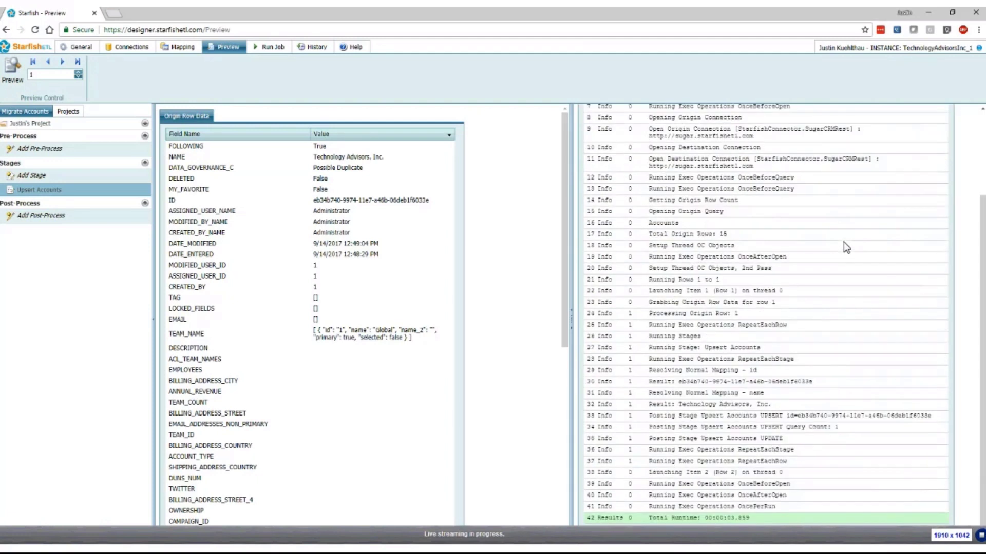
{"action": "scroll", "coordinate": [844, 241], "scroll_direction": "up", "scroll_amount": 3}
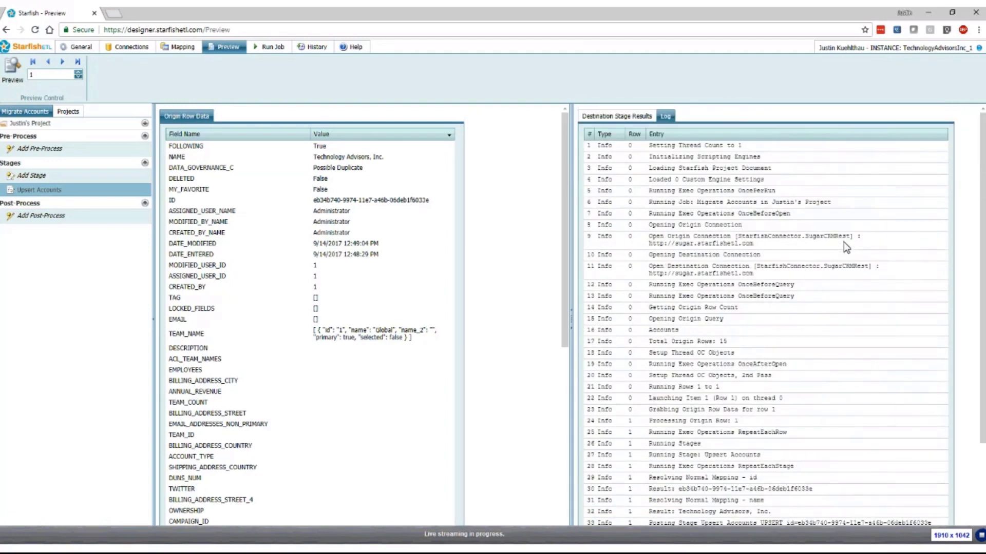
{"action": "left_click", "coordinate": [634, 120]}
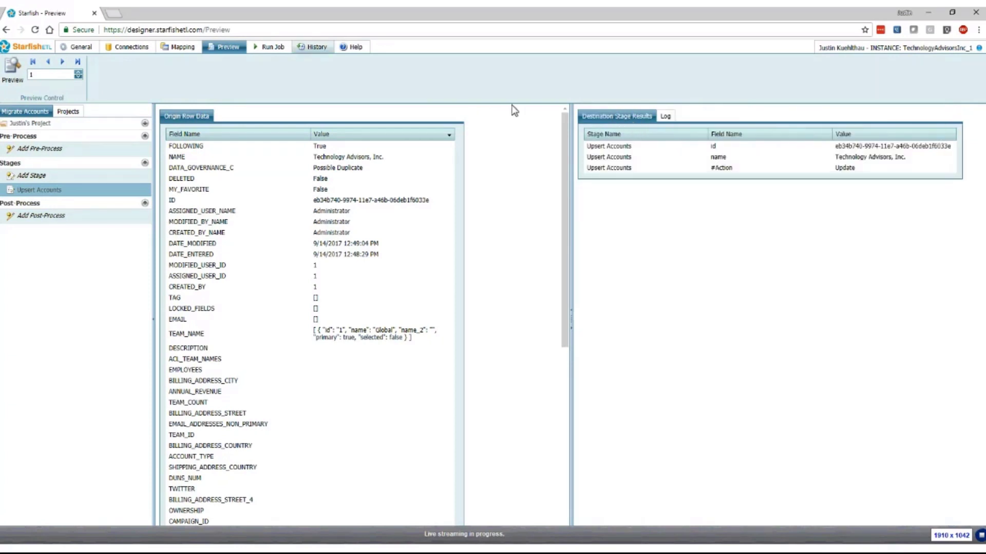
- Run the Migrate Accounts job with End after Row set to 1, and run it again with the row limit cleared
{"action": "left_click", "coordinate": [270, 51]}
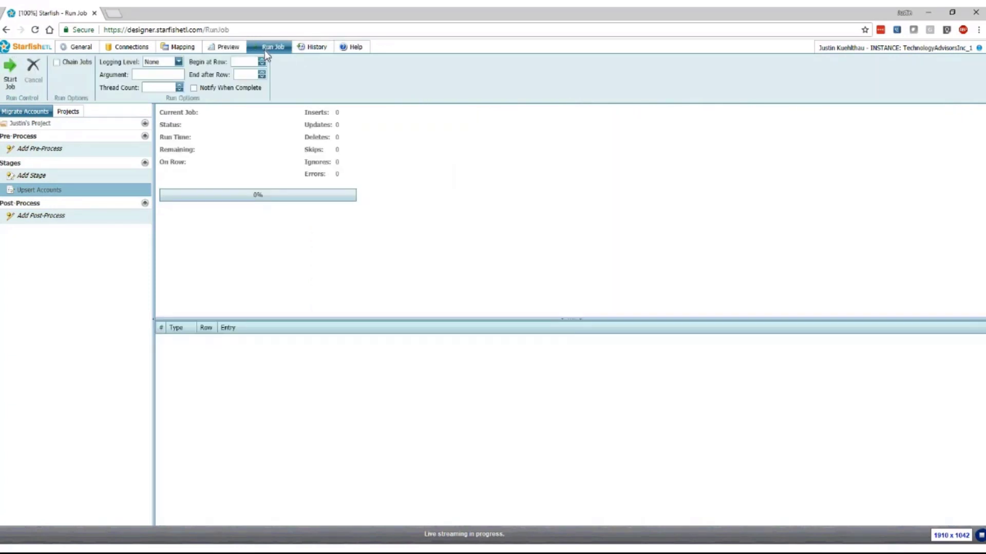
{"action": "left_click", "coordinate": [237, 77]}
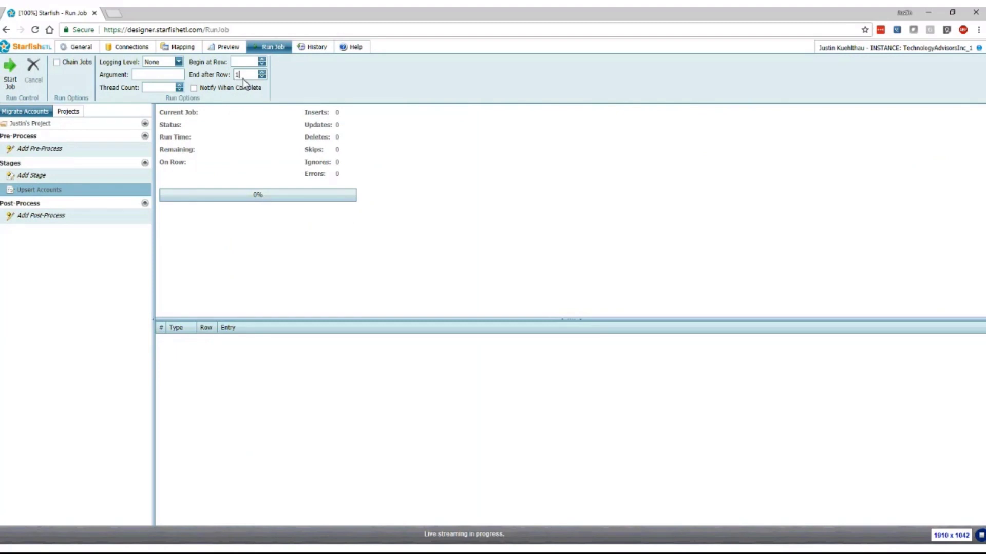
{"action": "left_click", "coordinate": [10, 82]}
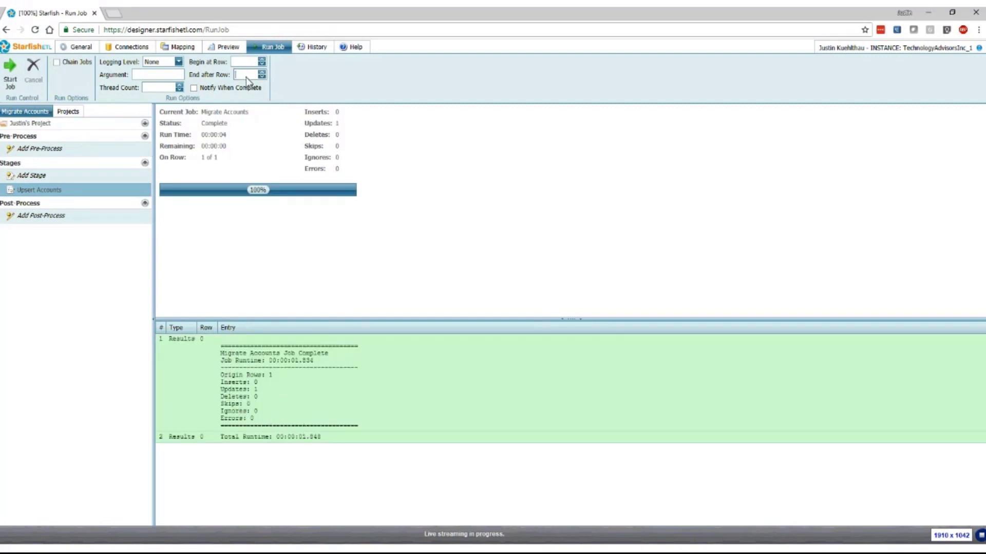
{"action": "left_click", "coordinate": [11, 72]}
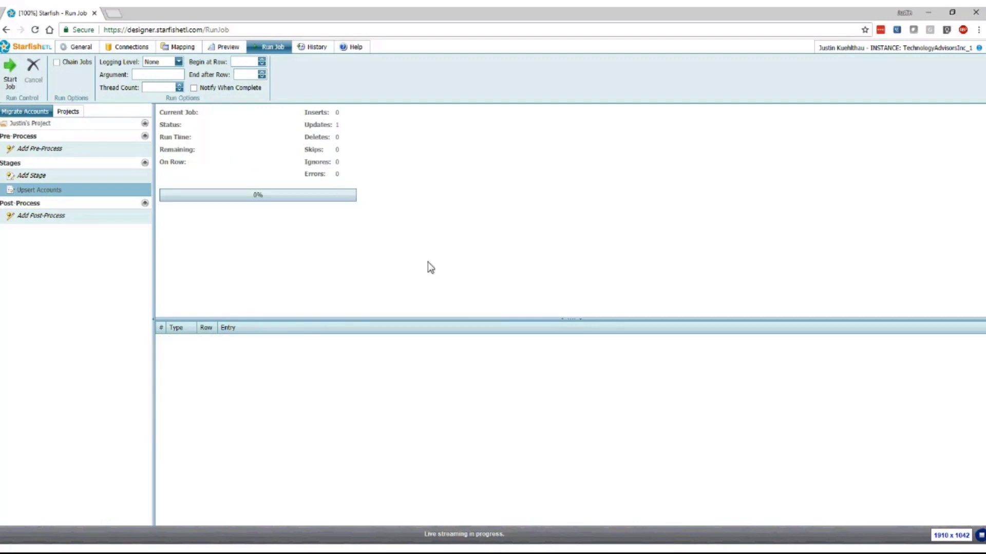